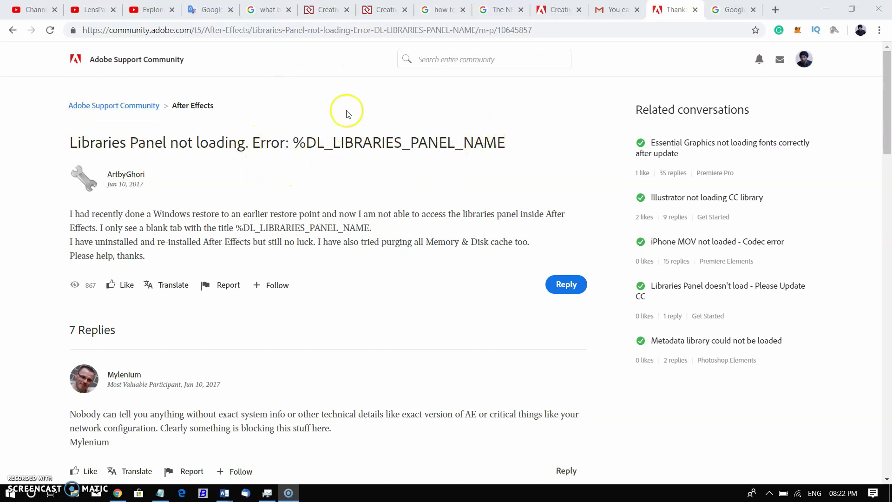
Scroll through the 'Libraries panel not loading' forum thread's replies to the last one.
{"action": "scroll", "coordinate": [199, 248], "scroll_direction": "down", "scroll_amount": 1}
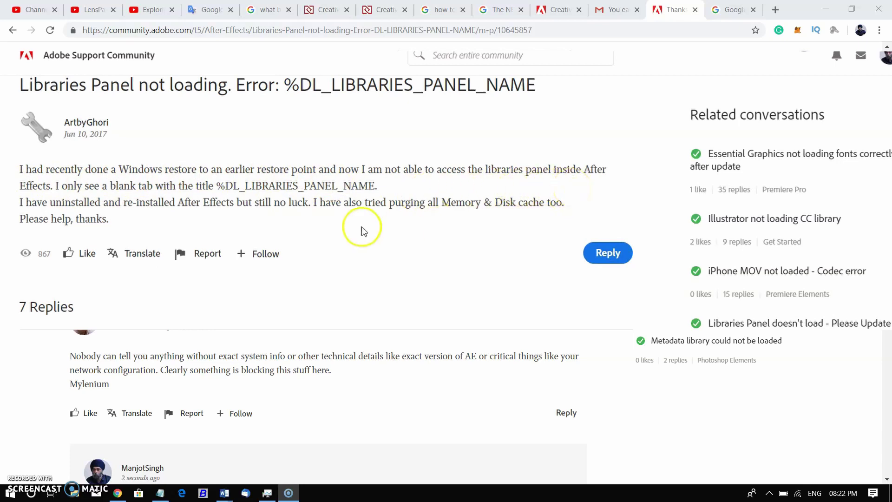
{"action": "scroll", "coordinate": [279, 325], "scroll_direction": "down", "scroll_amount": 3}
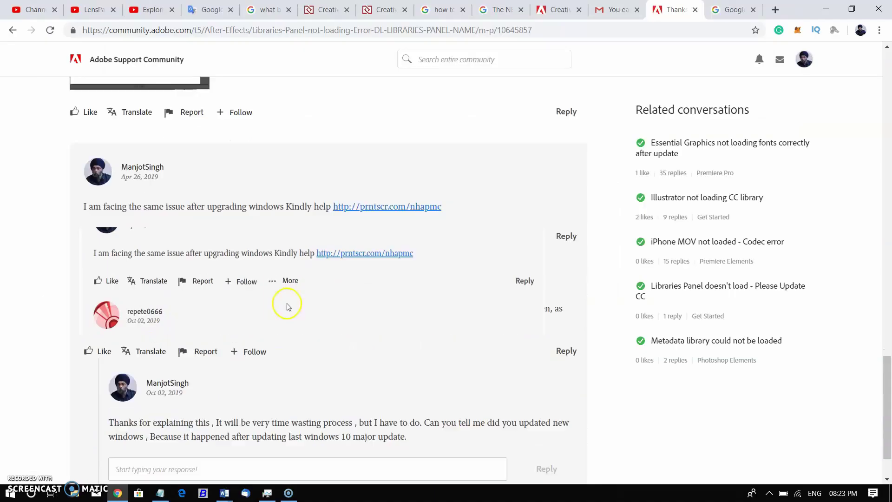
{"action": "scroll", "coordinate": [279, 304], "scroll_direction": "down", "scroll_amount": 4}
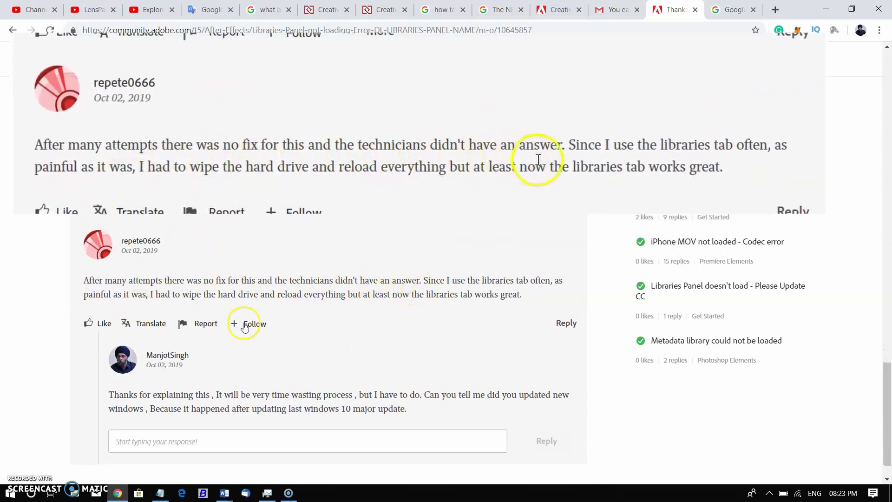
{"action": "scroll", "coordinate": [209, 320], "scroll_direction": "down", "scroll_amount": 1}
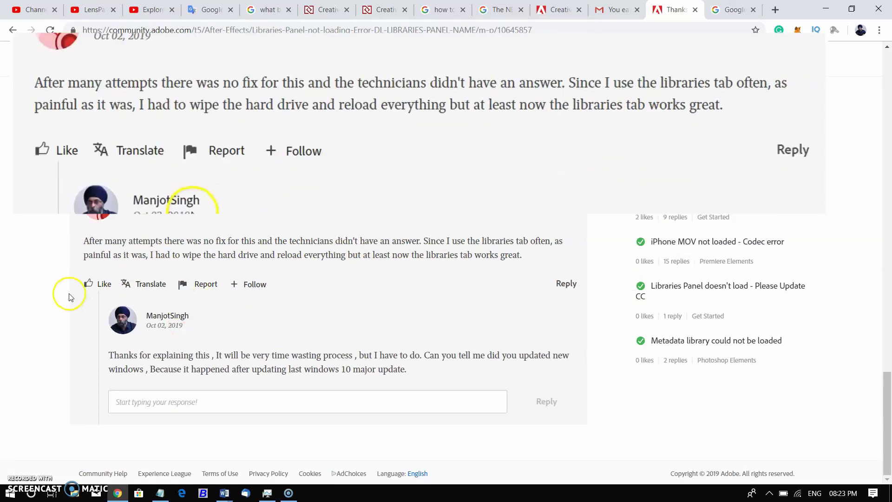
{"action": "scroll", "coordinate": [70, 296], "scroll_direction": "up", "scroll_amount": 1}
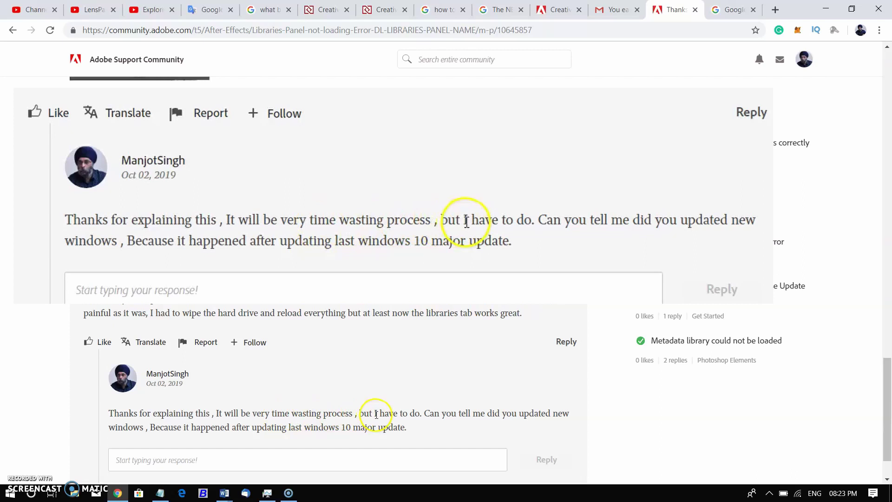
{"action": "scroll", "coordinate": [387, 413], "scroll_direction": "down", "scroll_amount": 2}
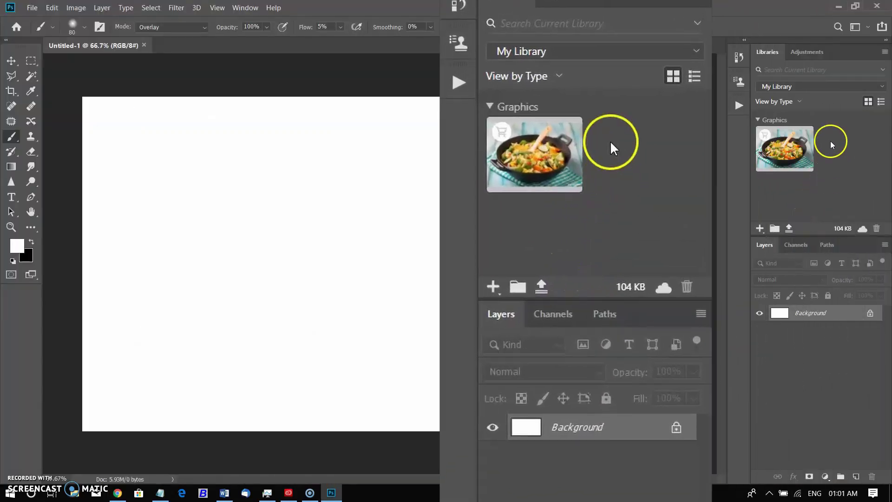
Switch the Photoshop Libraries panel from My Library to Stock Templates.
{"action": "left_click", "coordinate": [842, 87]}
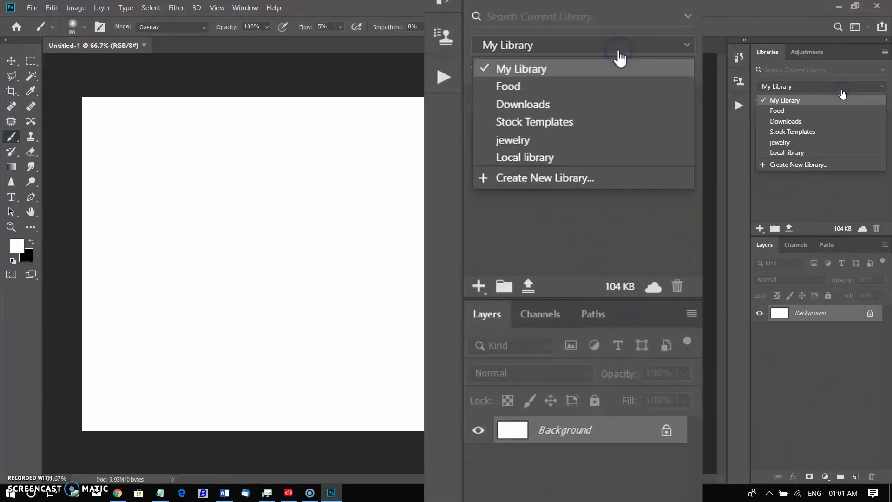
{"action": "left_click", "coordinate": [809, 134]}
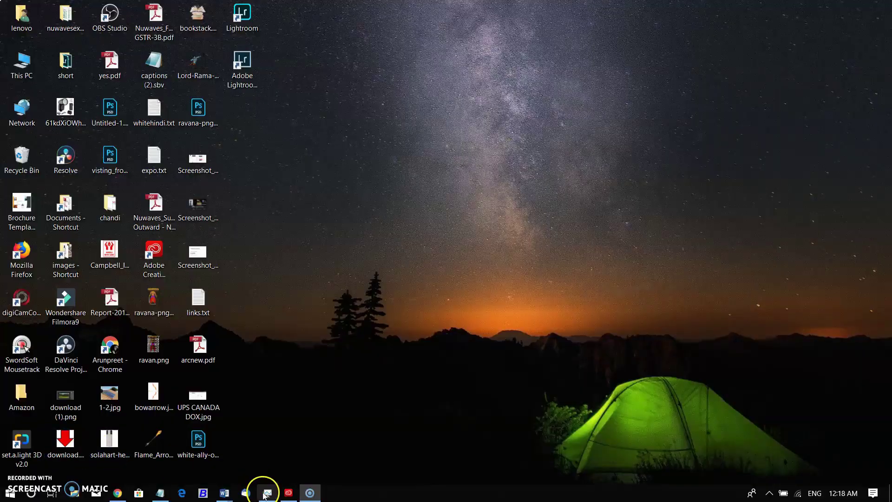
In Creative Cloud Desktop, view the Mobile and Web app lists, then Desktop again.
{"action": "left_click", "coordinate": [288, 495]}
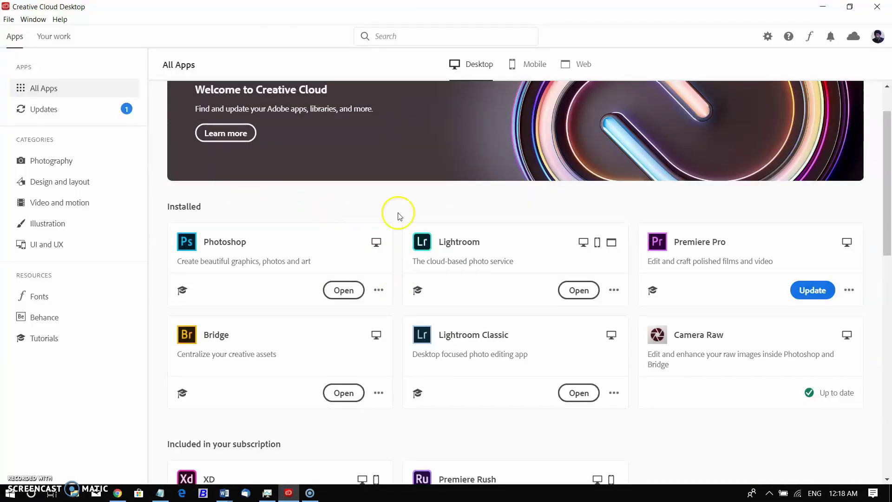
{"action": "scroll", "coordinate": [405, 219], "scroll_direction": "down", "scroll_amount": 5}
{"action": "scroll", "coordinate": [414, 223], "scroll_direction": "down", "scroll_amount": 3}
{"action": "scroll", "coordinate": [415, 223], "scroll_direction": "up", "scroll_amount": 4}
{"action": "scroll", "coordinate": [417, 223], "scroll_direction": "up", "scroll_amount": 5}
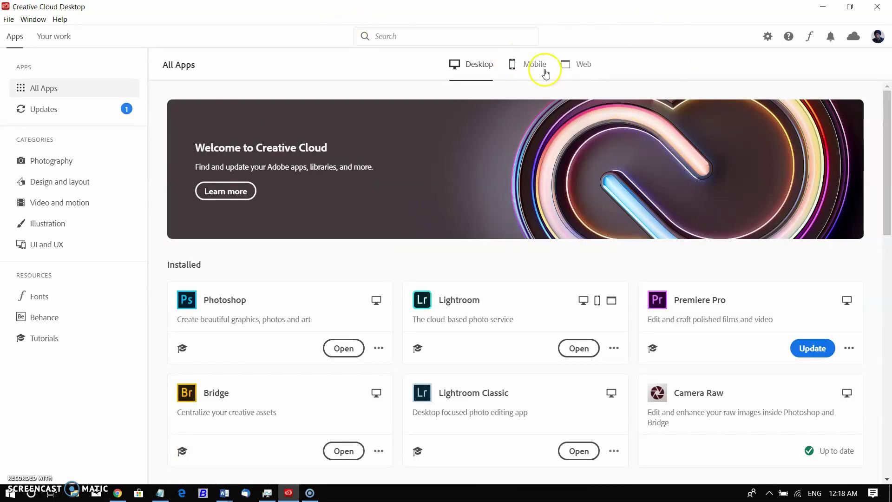
{"action": "left_click", "coordinate": [482, 65]}
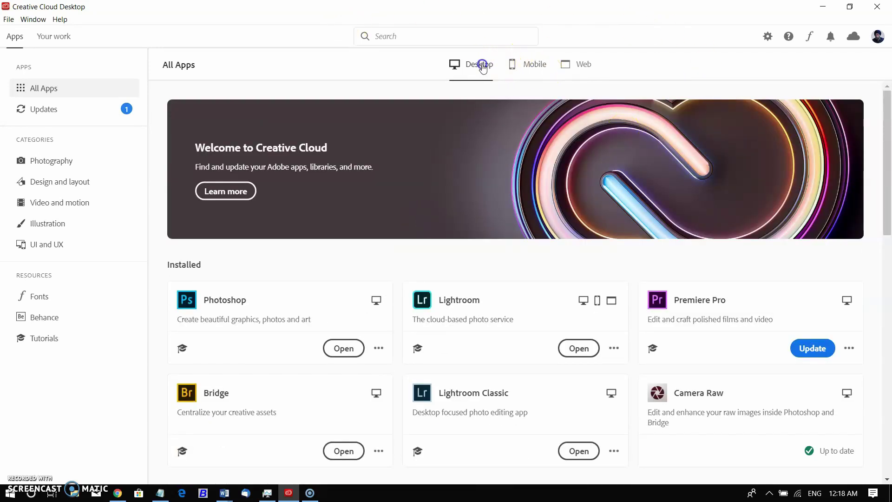
{"action": "left_click", "coordinate": [539, 67]}
{"action": "left_click", "coordinate": [581, 66]}
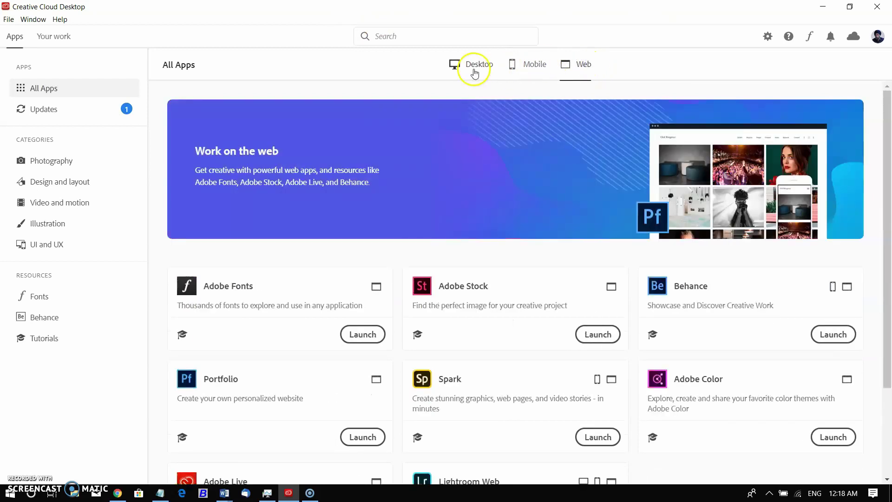
{"action": "left_click", "coordinate": [474, 69]}
Browse the Photography, Design and layout, Illustration, and UI and UX app categories.
{"action": "left_click", "coordinate": [60, 161]}
{"action": "left_click", "coordinate": [40, 182]}
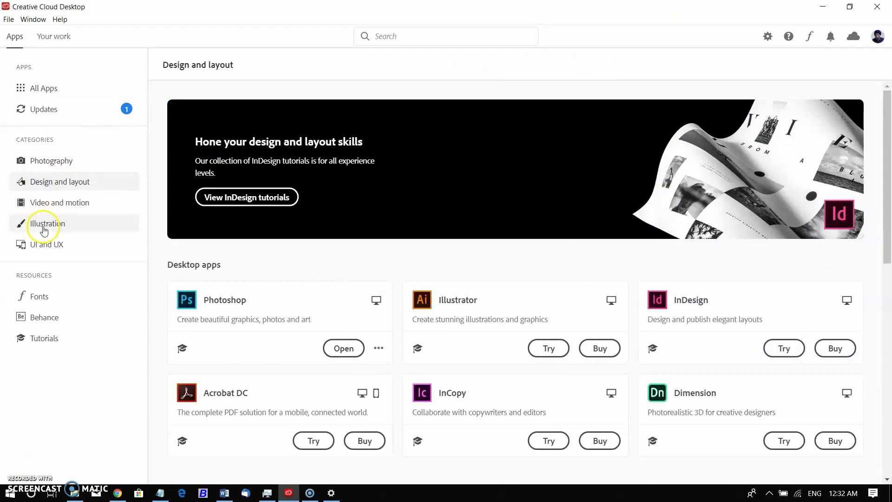
{"action": "left_click", "coordinate": [46, 224]}
{"action": "left_click", "coordinate": [48, 244]}
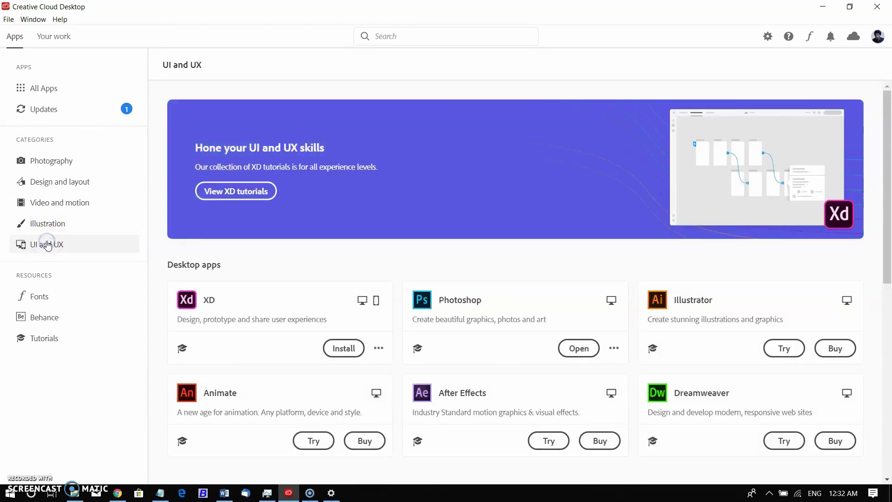
Open the Adobe Fonts website from Resources and scroll down it.
{"action": "left_click", "coordinate": [42, 301]}
{"action": "scroll", "coordinate": [319, 209], "scroll_direction": "down", "scroll_amount": 2}
{"action": "scroll", "coordinate": [318, 219], "scroll_direction": "down", "scroll_amount": 10}
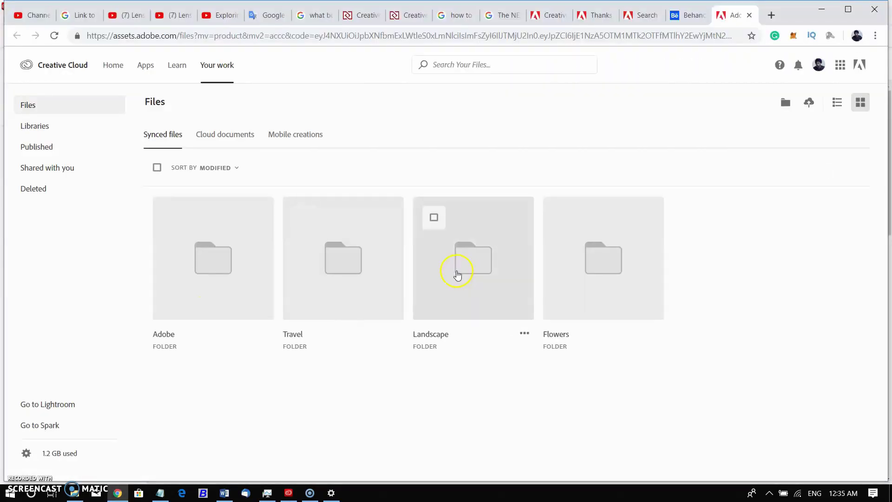
Open an image in the Landscape folder, then close the Creative Cloud files tab.
{"action": "left_click", "coordinate": [457, 275]}
{"action": "left_click", "coordinate": [213, 229]}
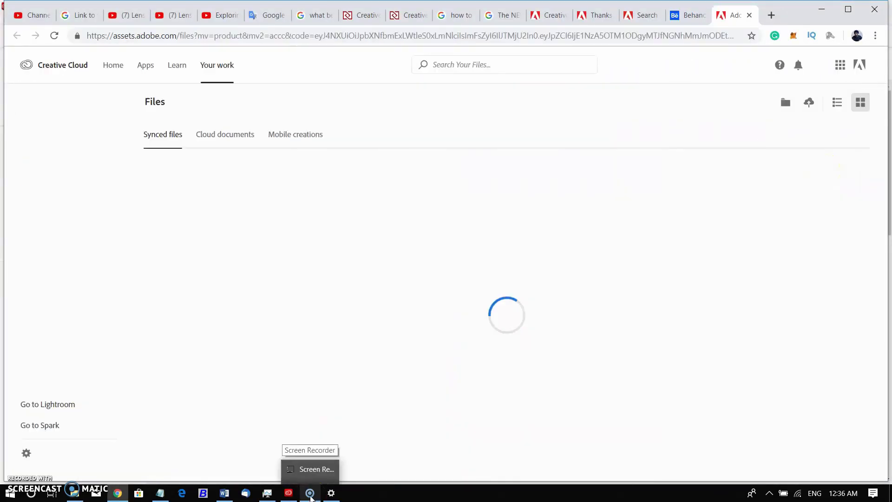
{"action": "key", "text": "ctrl+w"}
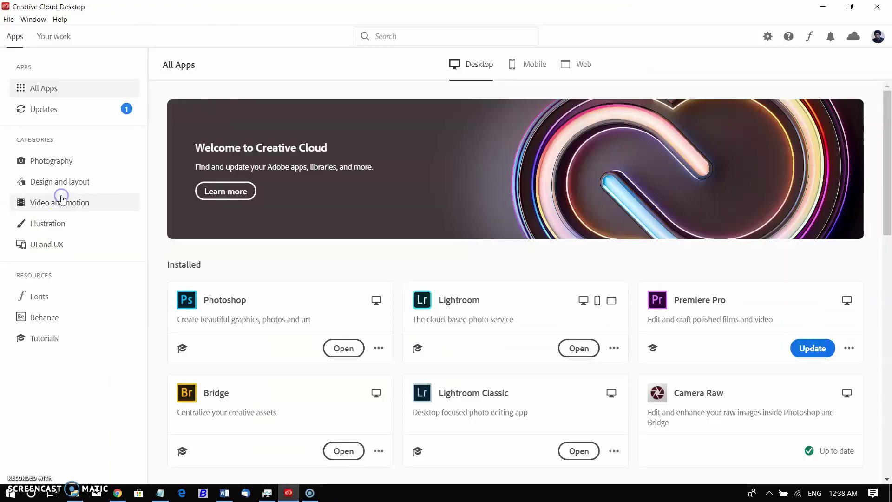
Browse the Video and motion, Design and layout, and Photography app categories.
{"action": "left_click", "coordinate": [60, 202]}
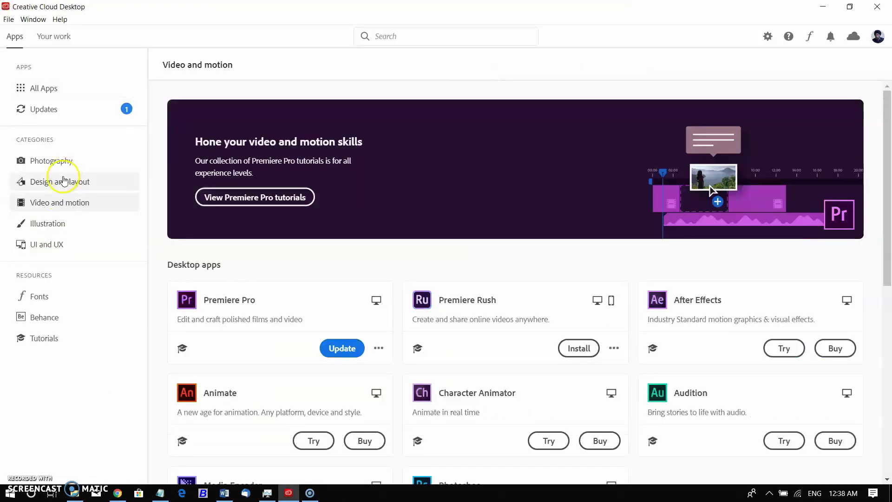
{"action": "left_click", "coordinate": [63, 180]}
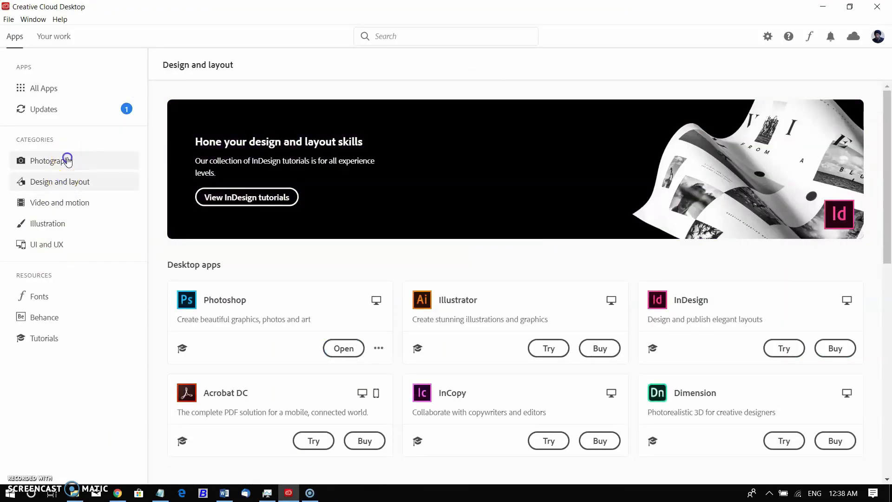
{"action": "left_click", "coordinate": [67, 160]}
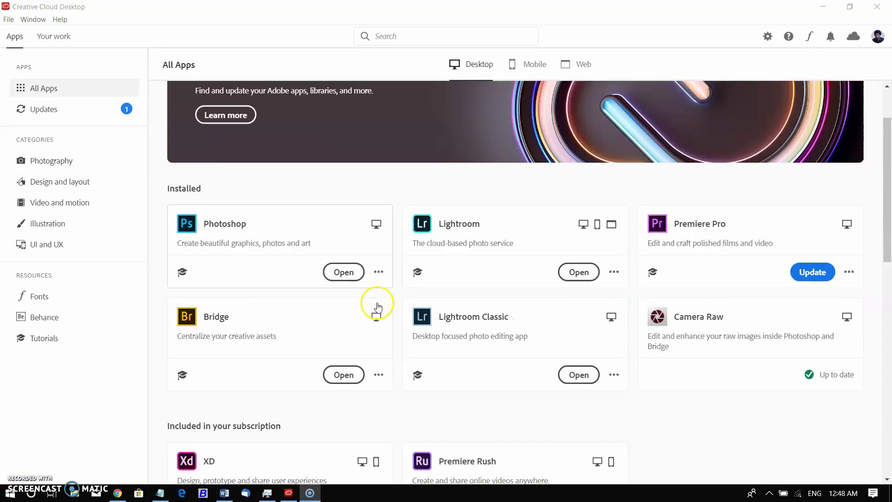
{"action": "scroll", "coordinate": [348, 308], "scroll_direction": "down", "scroll_amount": 3}
{"action": "scroll", "coordinate": [271, 172], "scroll_direction": "up", "scroll_amount": 2}
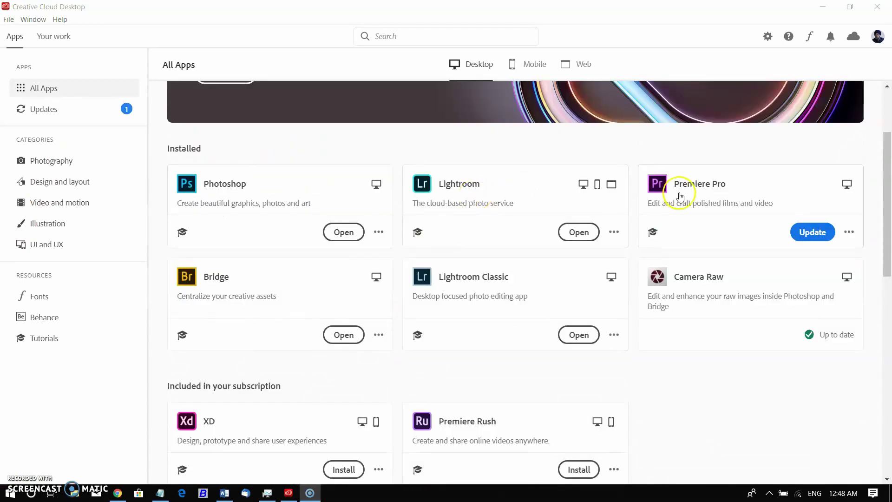
{"action": "scroll", "coordinate": [453, 420], "scroll_direction": "down", "scroll_amount": 3}
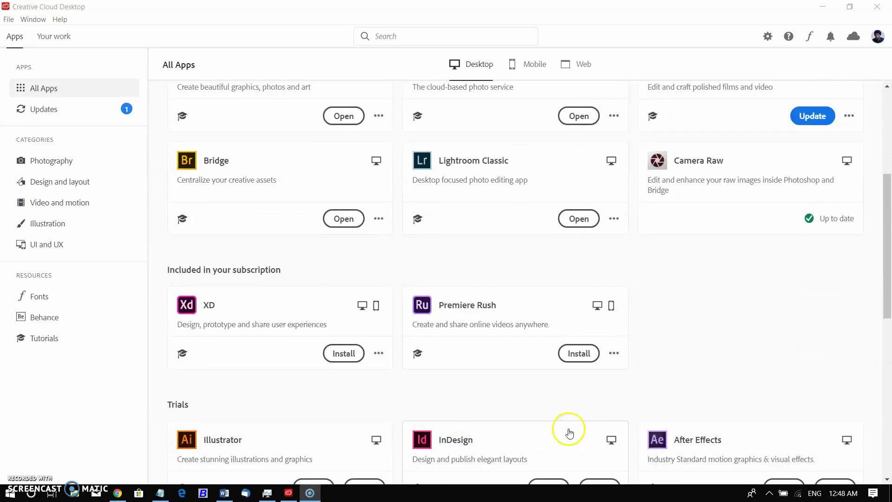
{"action": "scroll", "coordinate": [567, 428], "scroll_direction": "down", "scroll_amount": 3}
{"action": "scroll", "coordinate": [569, 425], "scroll_direction": "down", "scroll_amount": 4}
{"action": "scroll", "coordinate": [573, 423], "scroll_direction": "up", "scroll_amount": 9}
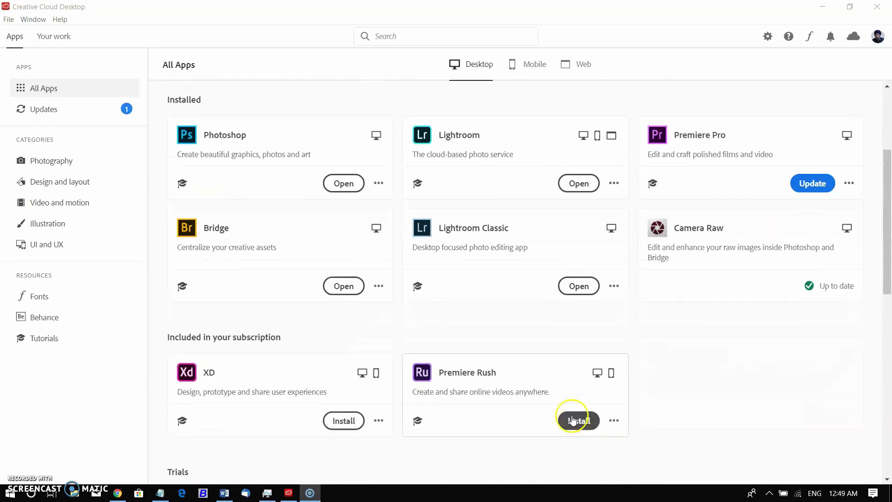
{"action": "scroll", "coordinate": [525, 260], "scroll_direction": "up", "scroll_amount": 4}
Check the available app updates list, then go to the Creative Cloud tutorials.
{"action": "left_click", "coordinate": [83, 111]}
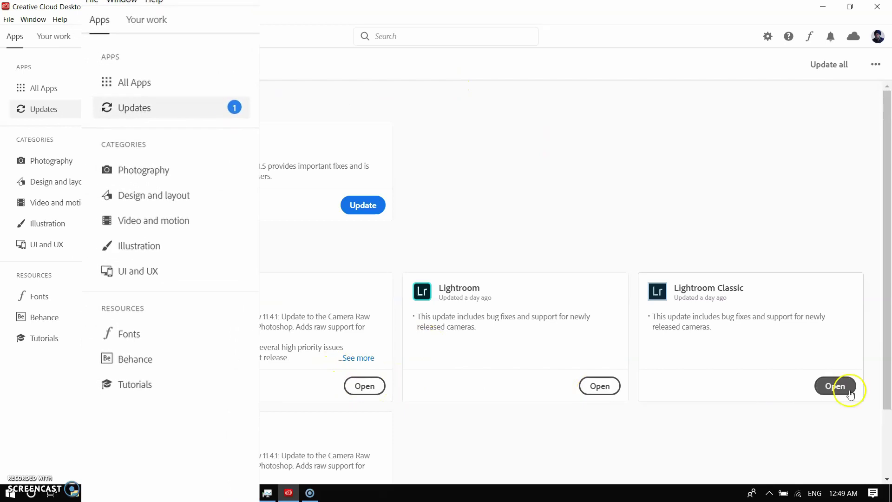
{"action": "scroll", "coordinate": [293, 367], "scroll_direction": "down", "scroll_amount": 2}
{"action": "scroll", "coordinate": [321, 297], "scroll_direction": "up", "scroll_amount": 2}
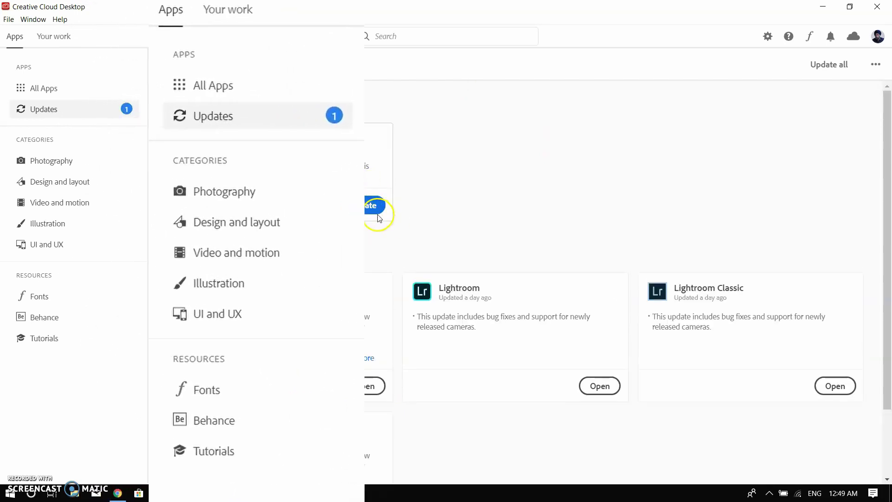
{"action": "left_click", "coordinate": [46, 88]}
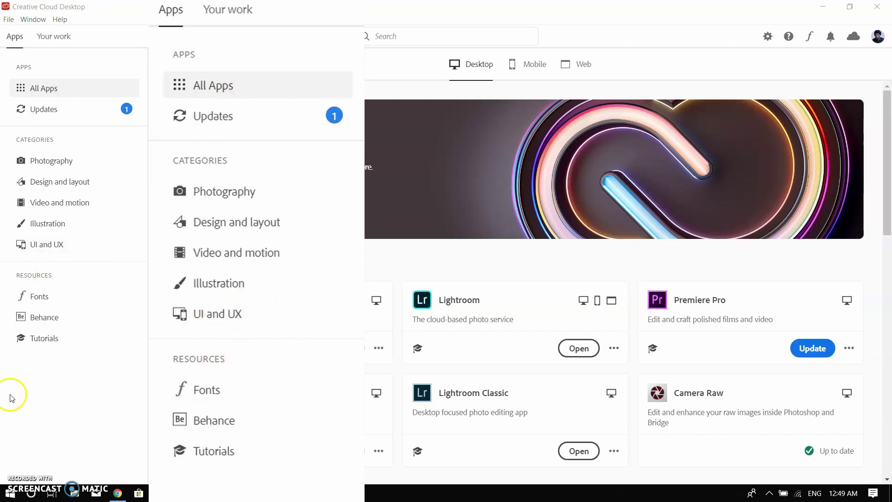
{"action": "left_click", "coordinate": [48, 345]}
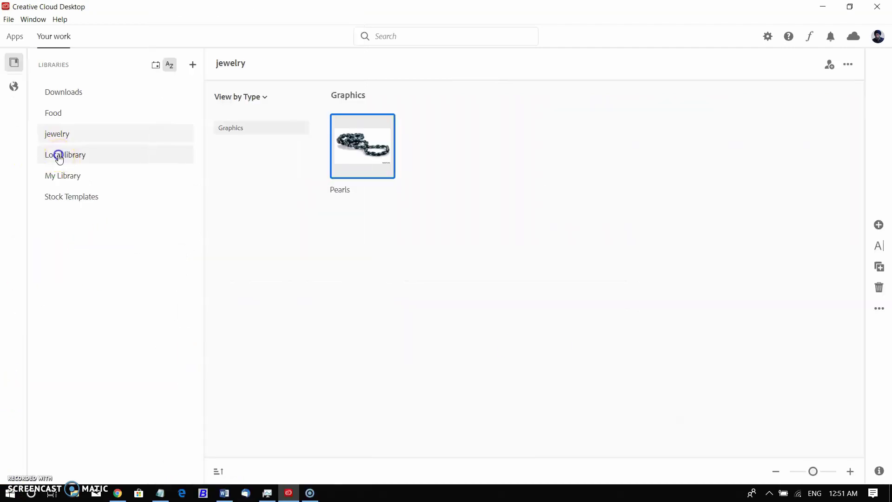
Open the Local, jewelry, Food, My Library and Stock Templates libraries in turn.
{"action": "left_click", "coordinate": [59, 157]}
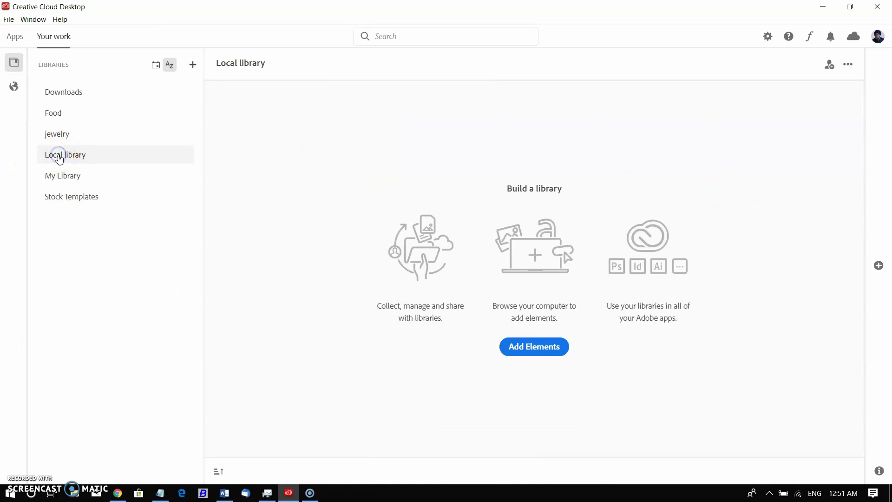
{"action": "left_click", "coordinate": [59, 132]}
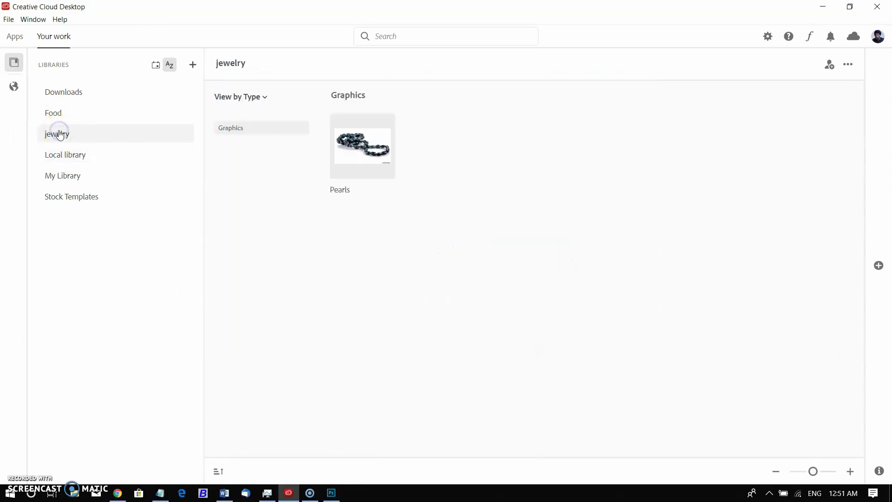
{"action": "left_click", "coordinate": [56, 112]}
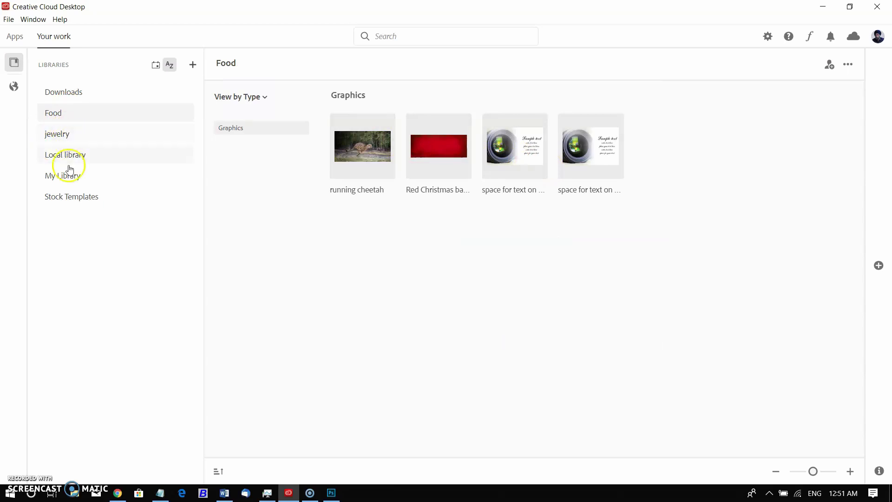
{"action": "left_click", "coordinate": [73, 183]}
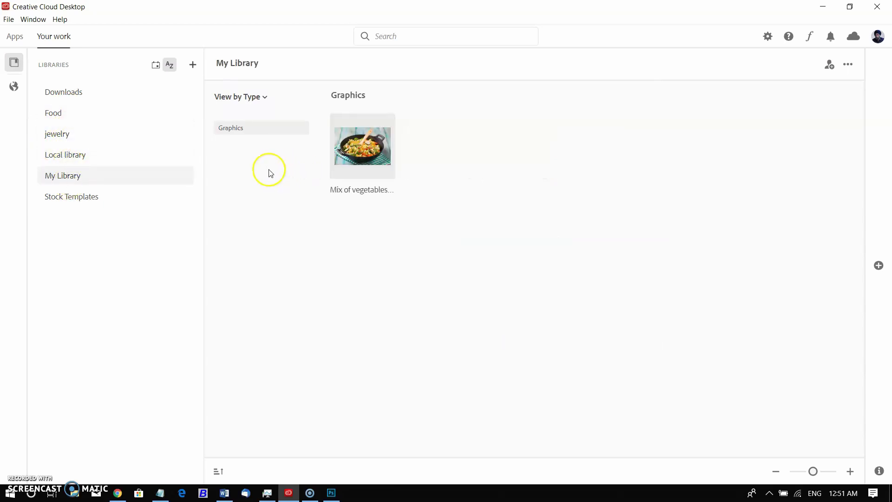
{"action": "left_click", "coordinate": [76, 203]}
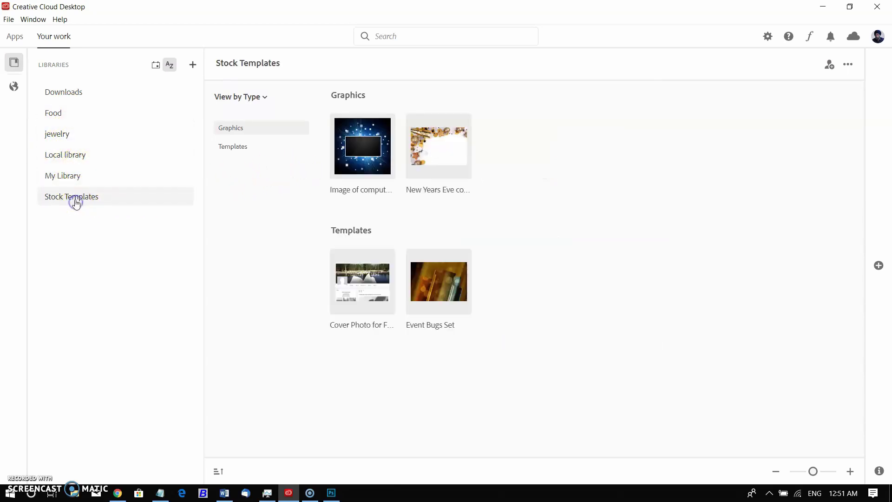
Select the Cover Photo template, then the Pearls graphic in the maximized jewelry library.
{"action": "left_click", "coordinate": [370, 274]}
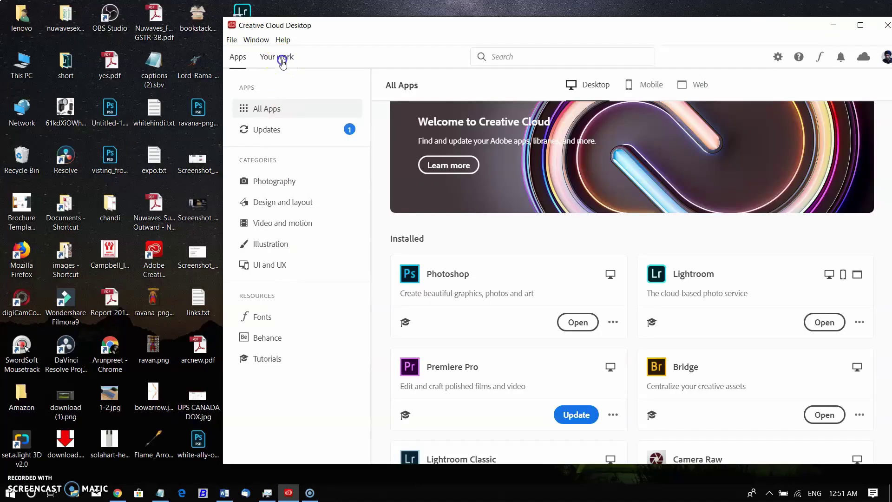
{"action": "left_click", "coordinate": [281, 58]}
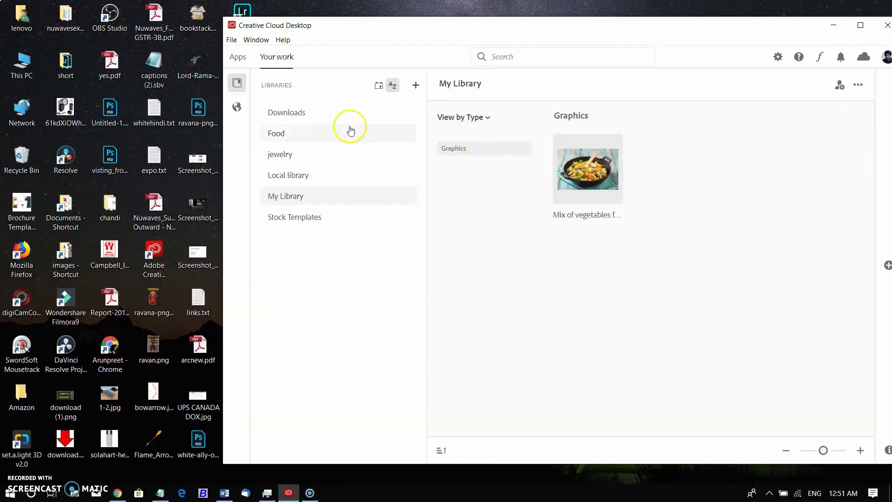
{"action": "left_click", "coordinate": [296, 155]}
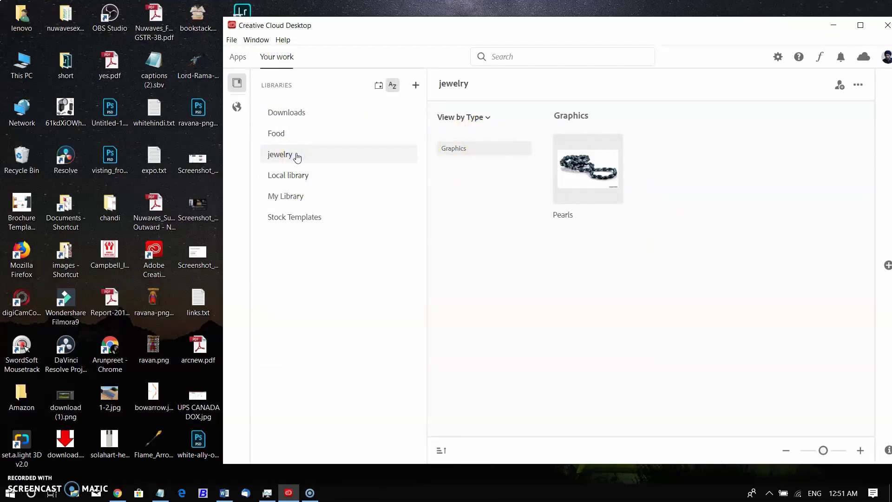
{"action": "left_click", "coordinate": [854, 27]}
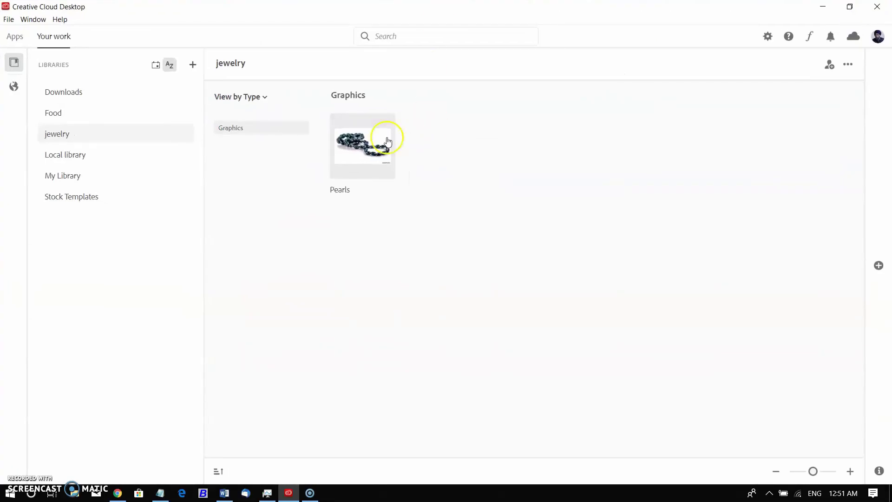
{"action": "left_click", "coordinate": [363, 148]}
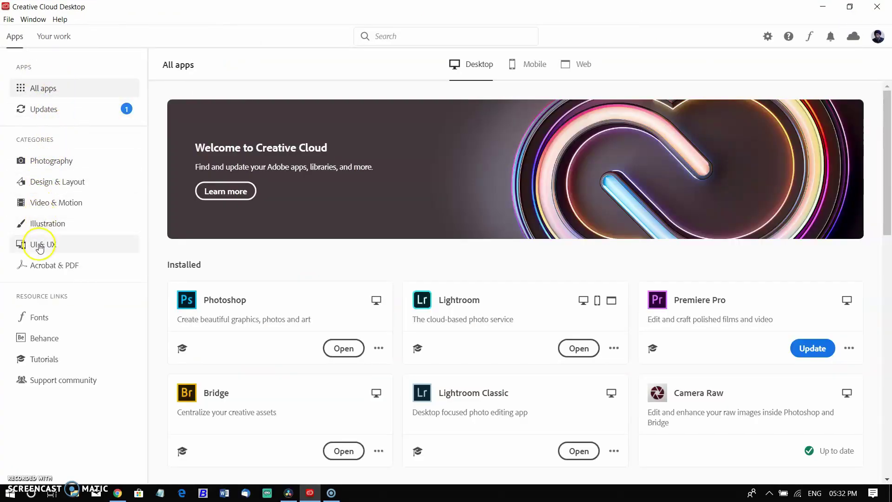
{"action": "scroll", "coordinate": [230, 299], "scroll_direction": "down", "scroll_amount": 1}
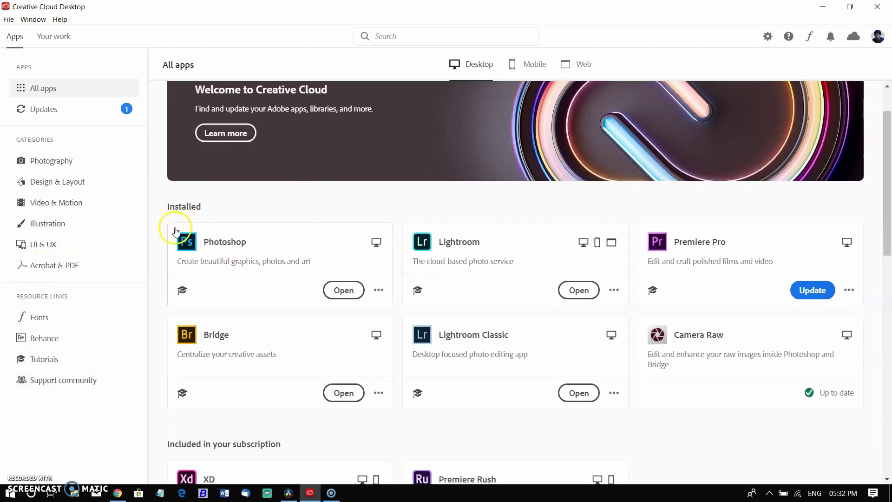
Visit the Adobe support community, then return to Creative Cloud and start a search.
{"action": "left_click", "coordinate": [52, 359]}
{"action": "key", "text": "alt+Tab"}
{"action": "left_click", "coordinate": [70, 389]}
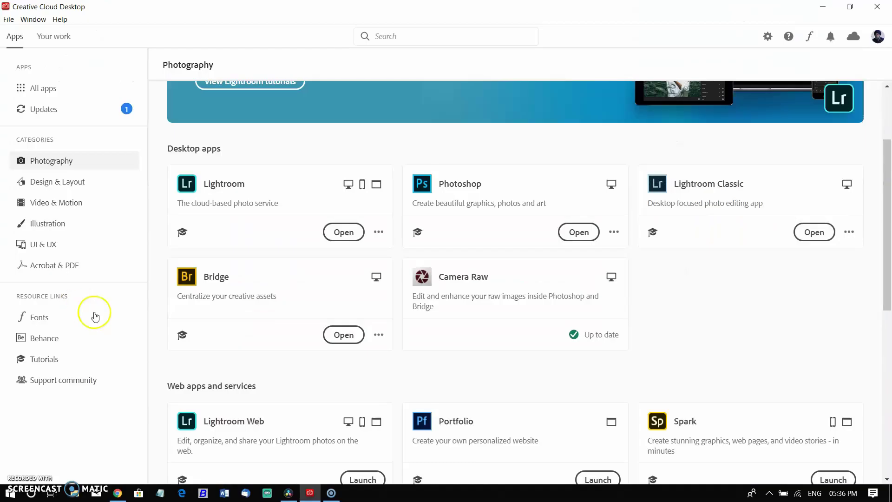
{"action": "left_click", "coordinate": [93, 313]}
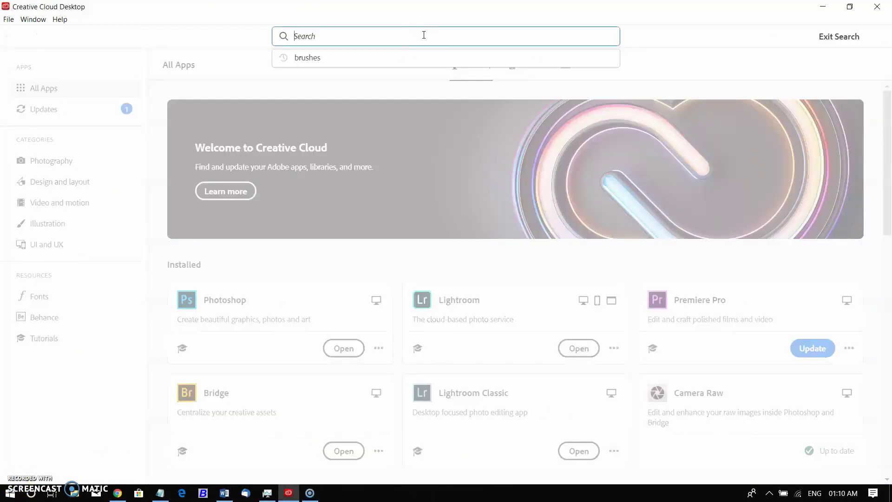
Search Creative Cloud for 'color themes' and scroll through the results.
{"action": "type", "text": "colo"}
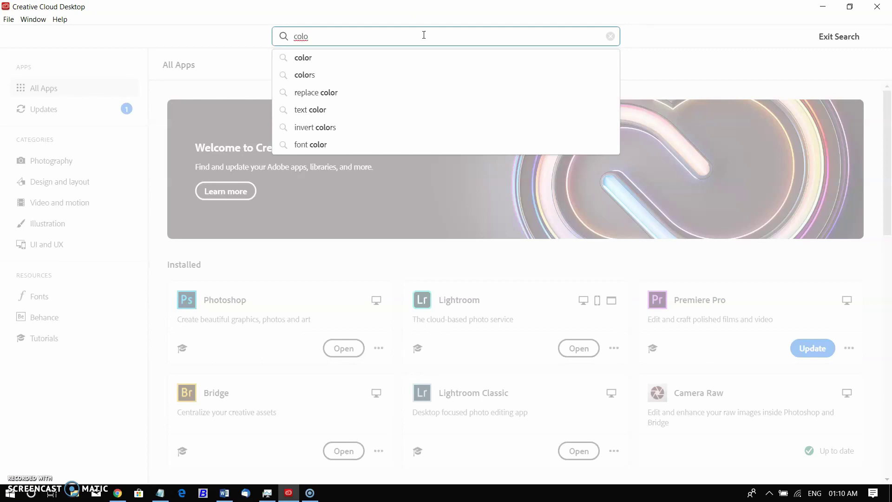
{"action": "type", "text": "hem"}
{"action": "key", "text": "BackSpace"}
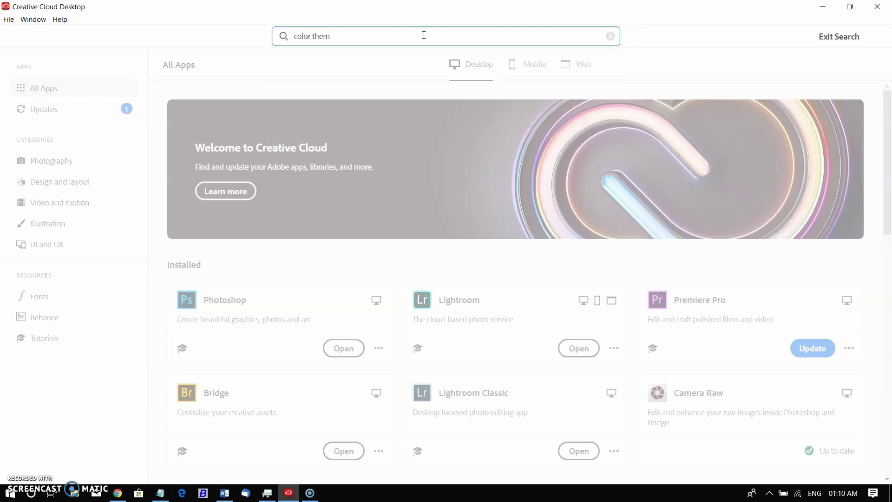
{"action": "key", "text": "Return"}
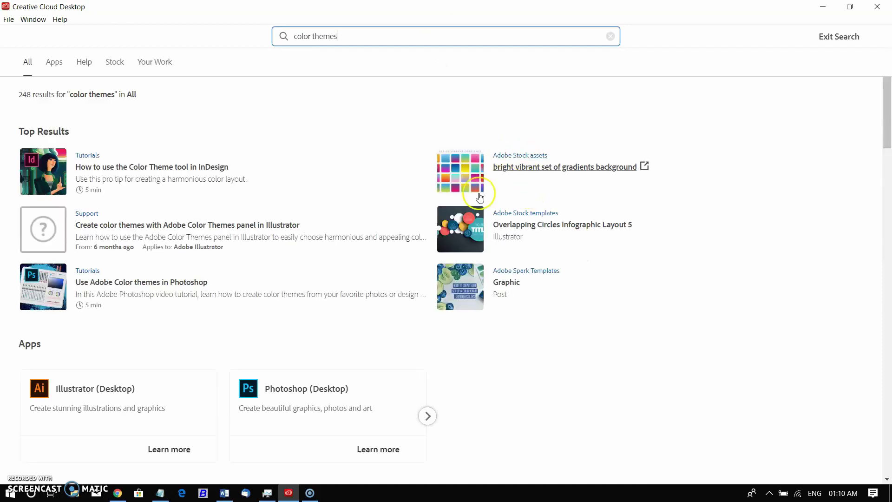
{"action": "scroll", "coordinate": [364, 288], "scroll_direction": "down", "scroll_amount": 3}
{"action": "scroll", "coordinate": [517, 161], "scroll_direction": "down", "scroll_amount": 10}
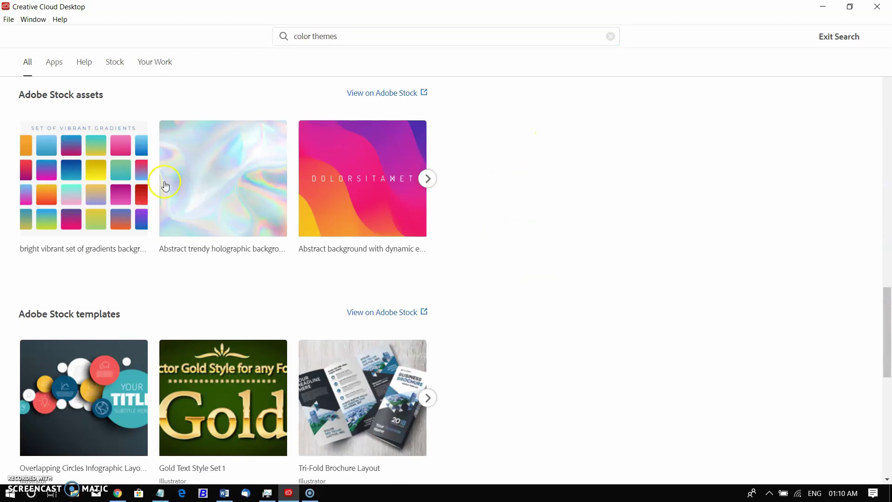
From the Downloads library with the gradients graphic, create a new library named 'Colors'.
{"action": "left_click", "coordinate": [84, 188]}
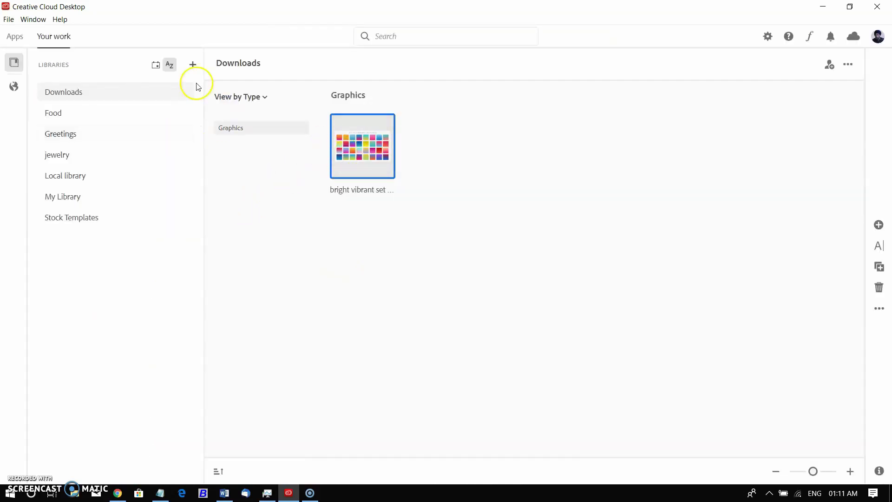
{"action": "left_click", "coordinate": [193, 64]}
{"action": "left_click", "coordinate": [198, 85]}
{"action": "type", "text": "Colo"}
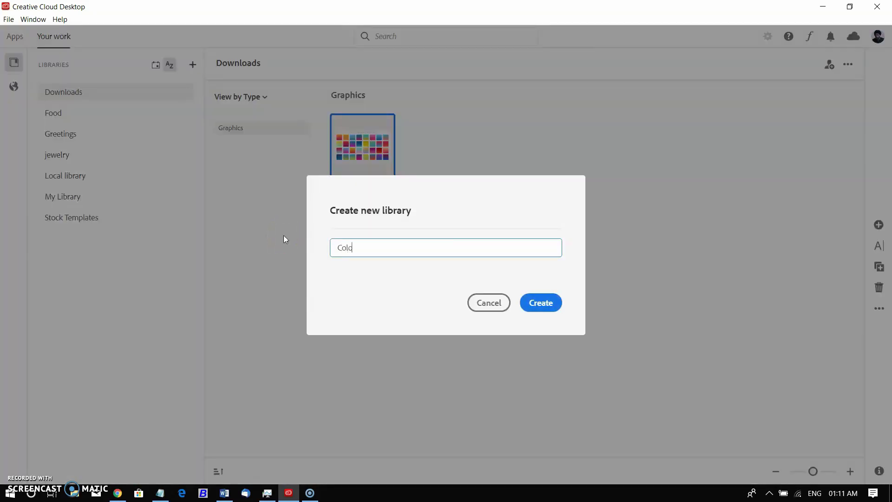
{"action": "type", "text": "rs"}
{"action": "left_click", "coordinate": [544, 303]}
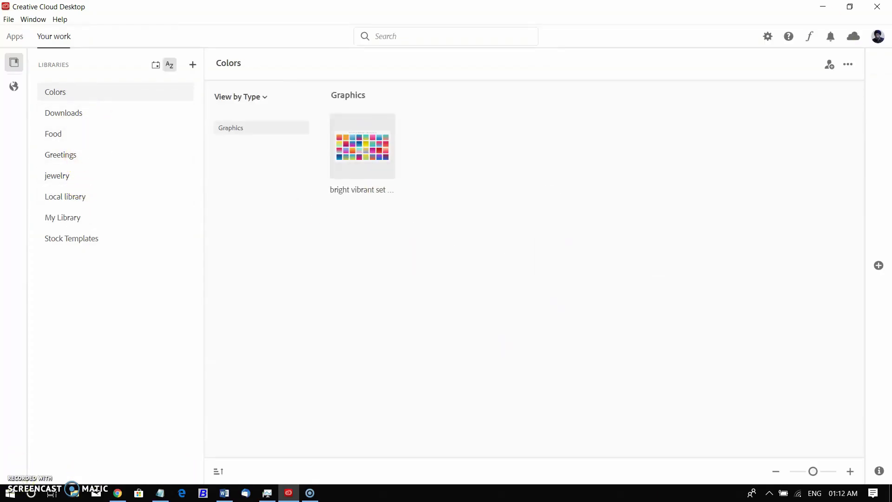
{"action": "left_click", "coordinate": [12, 40]}
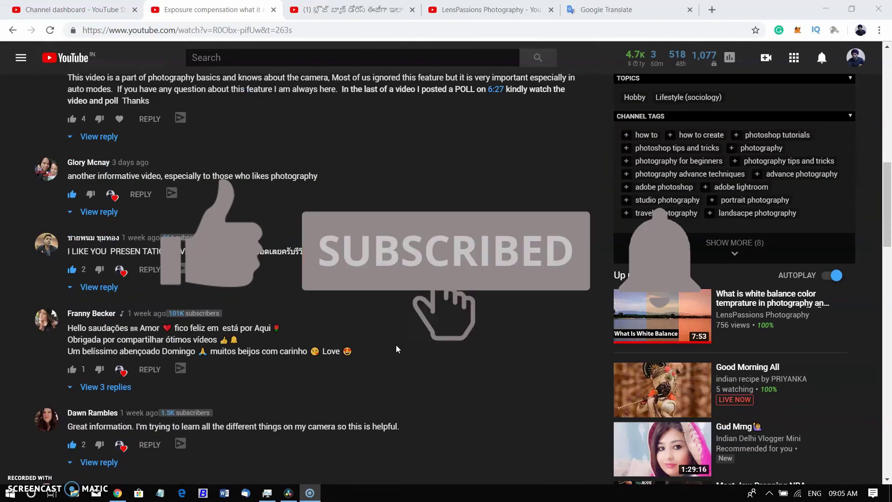
{"action": "scroll", "coordinate": [395, 344], "scroll_direction": "down", "scroll_amount": 3}
{"action": "scroll", "coordinate": [396, 348], "scroll_direction": "down", "scroll_amount": 1}
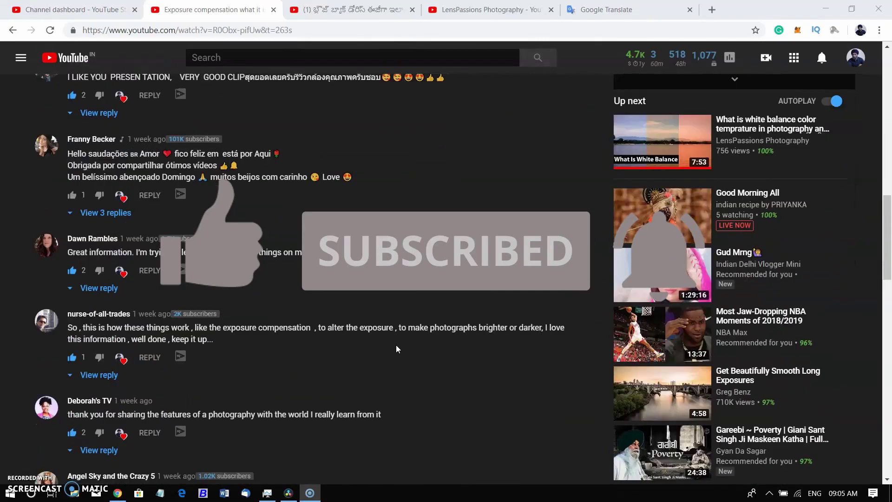
{"action": "scroll", "coordinate": [397, 346], "scroll_direction": "down", "scroll_amount": 1}
{"action": "scroll", "coordinate": [396, 346], "scroll_direction": "down", "scroll_amount": 4}
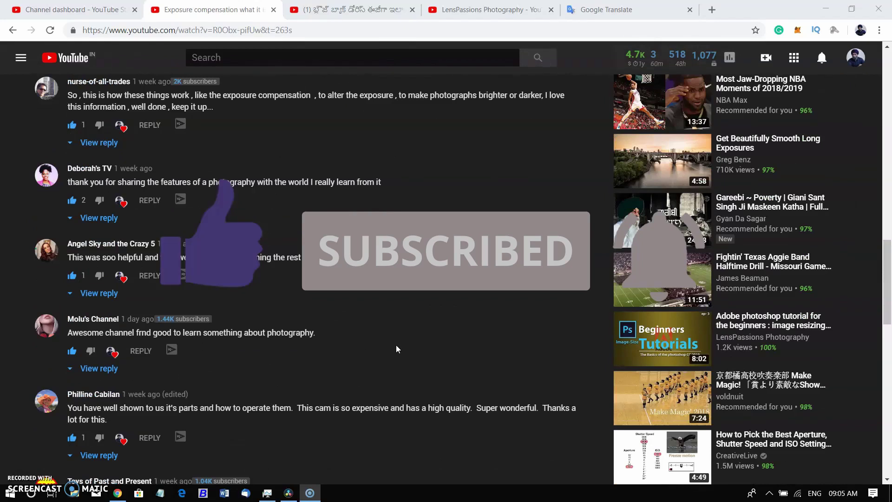